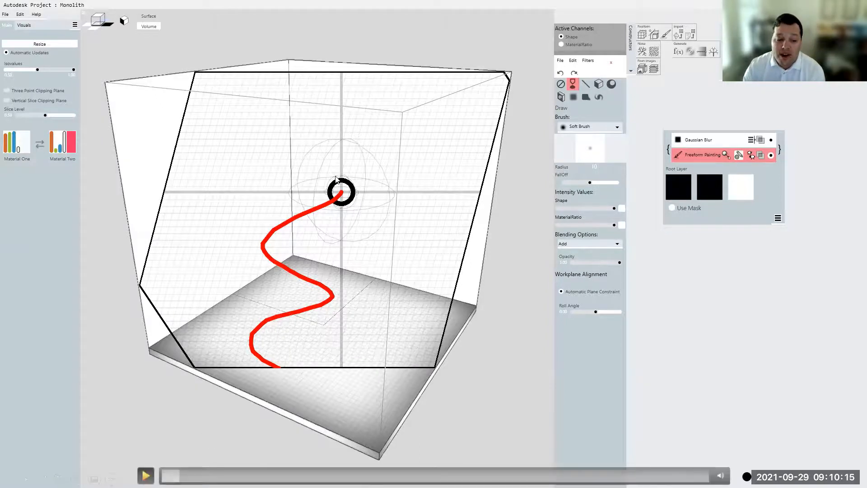
key(space)
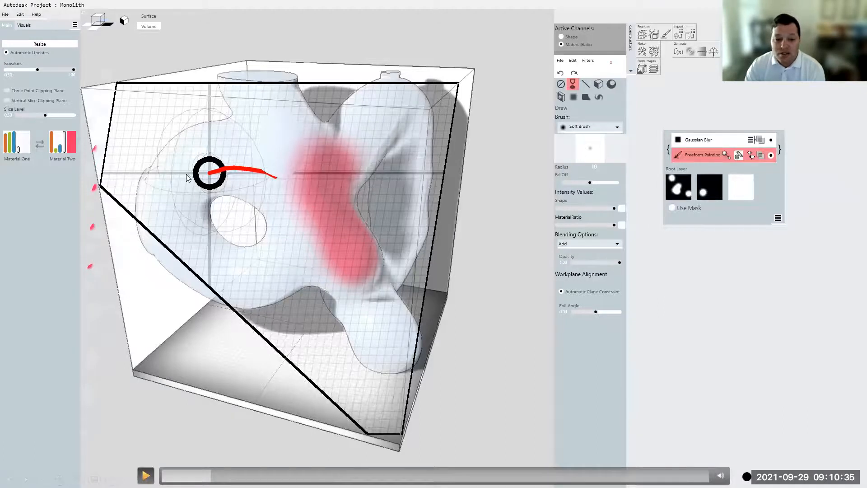
click(146, 475)
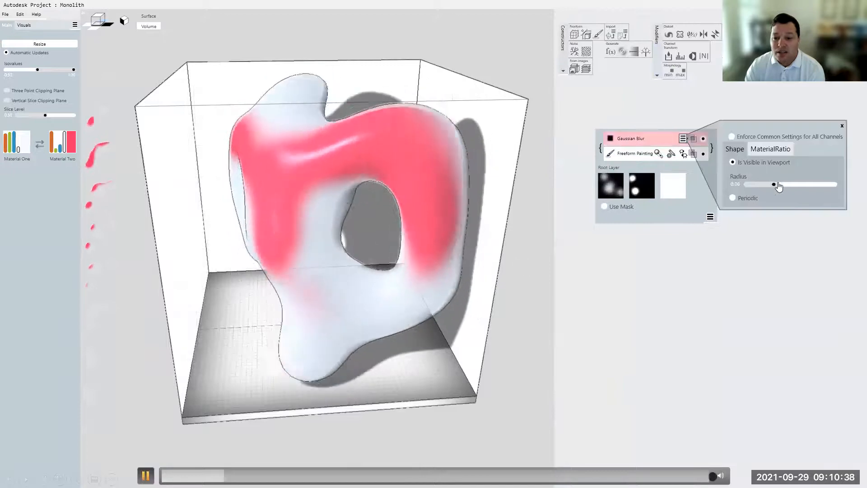
click(251, 436)
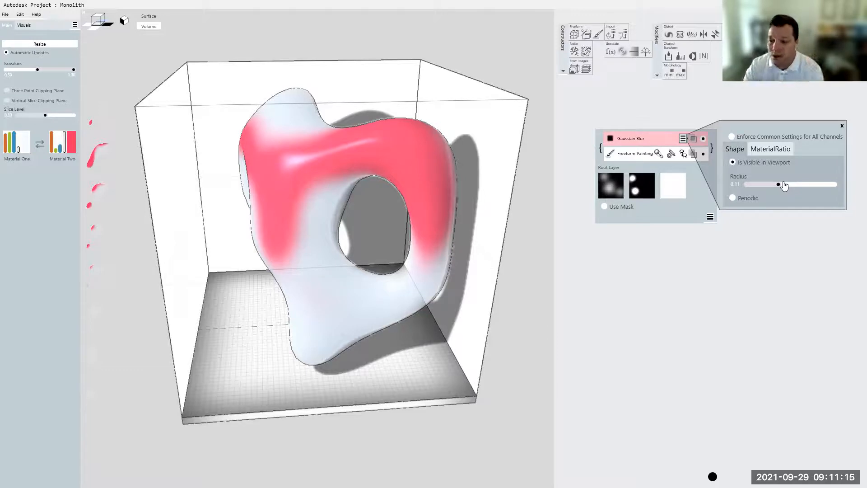
mouse_move(442, 196)
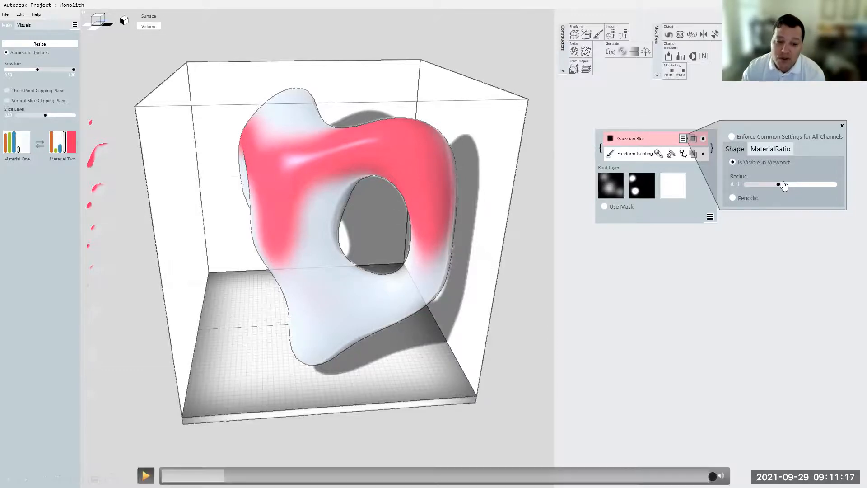
click(145, 475)
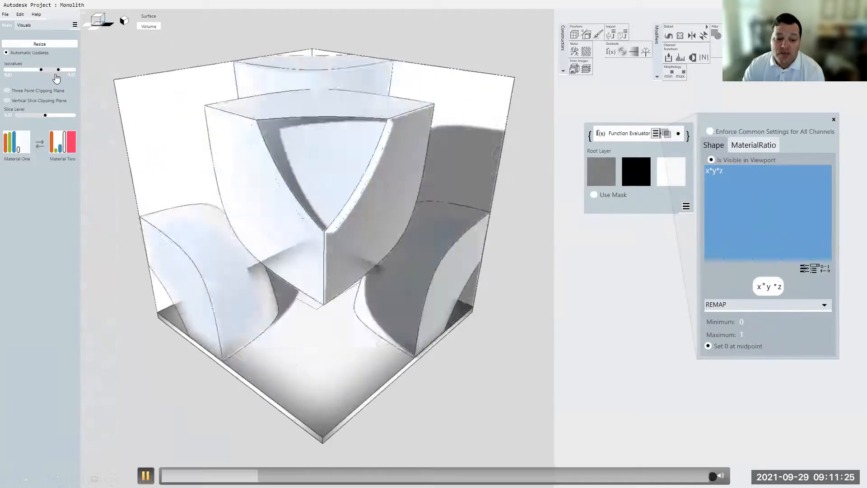
key(space)
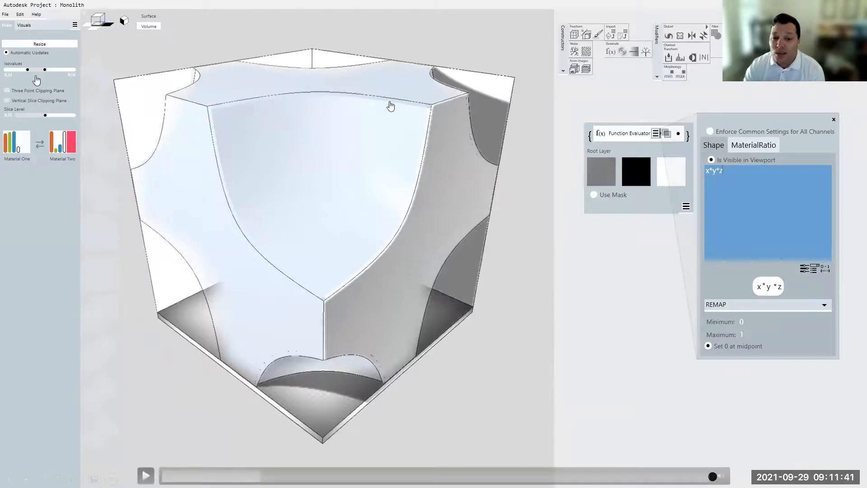
click(146, 475)
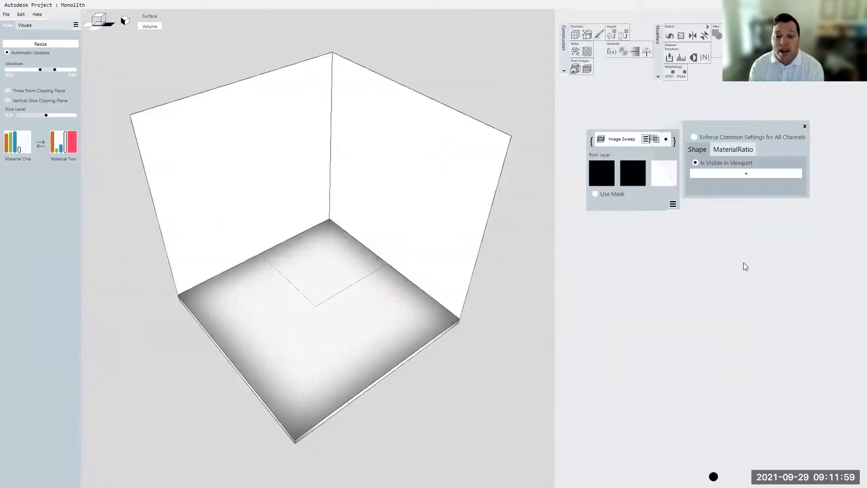
- Add an image slot to the Image Sweep shape and load Circle.jpg from the Patterns folder into it
click(746, 176)
click(746, 201)
click(685, 349)
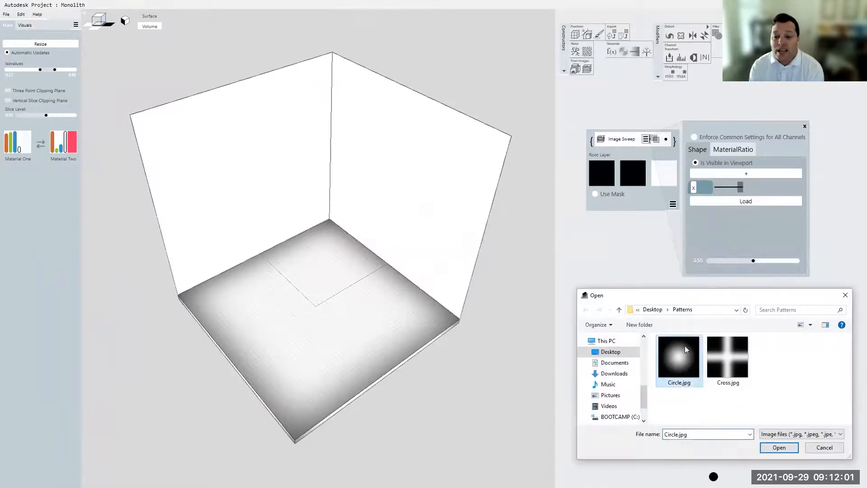
click(779, 447)
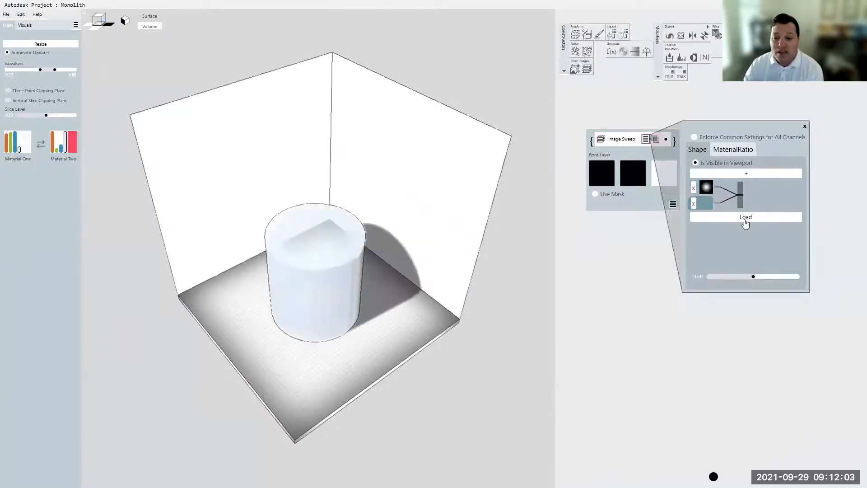
- Load Cross.jpg as the second Image Sweep image and shift the selected image's sweep position to about 0.80
click(745, 220)
click(728, 357)
click(778, 447)
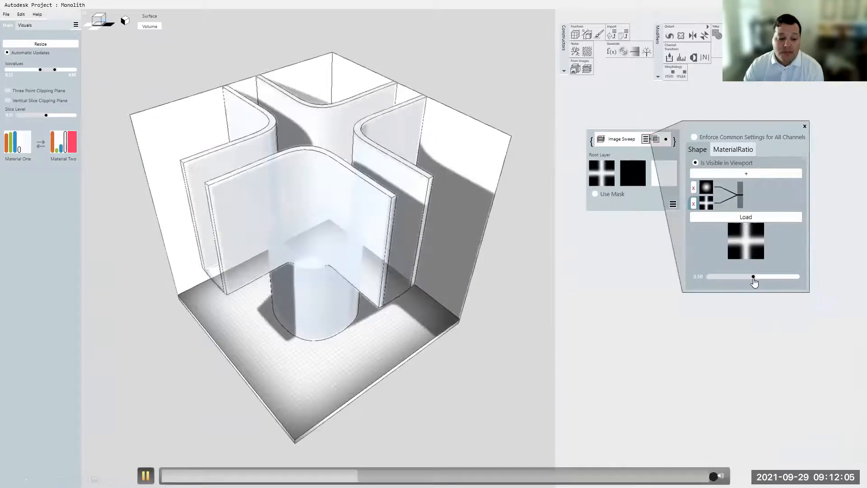
drag(753, 277, 780, 277)
click(277, 394)
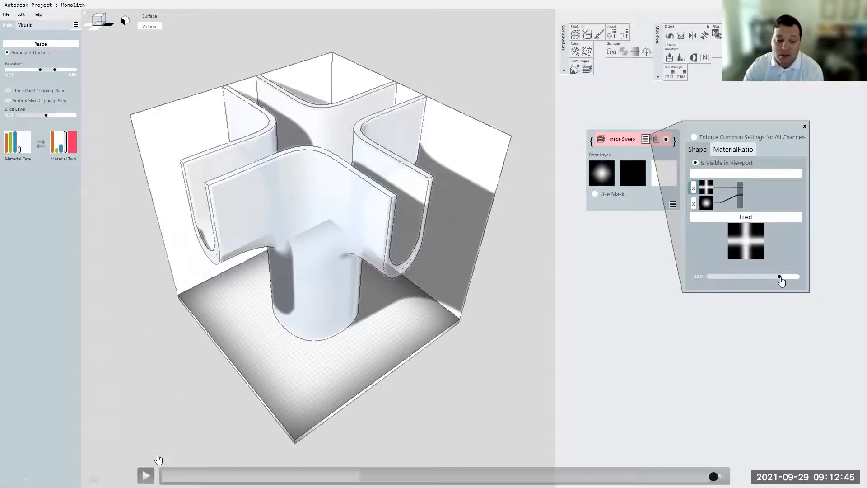
click(145, 475)
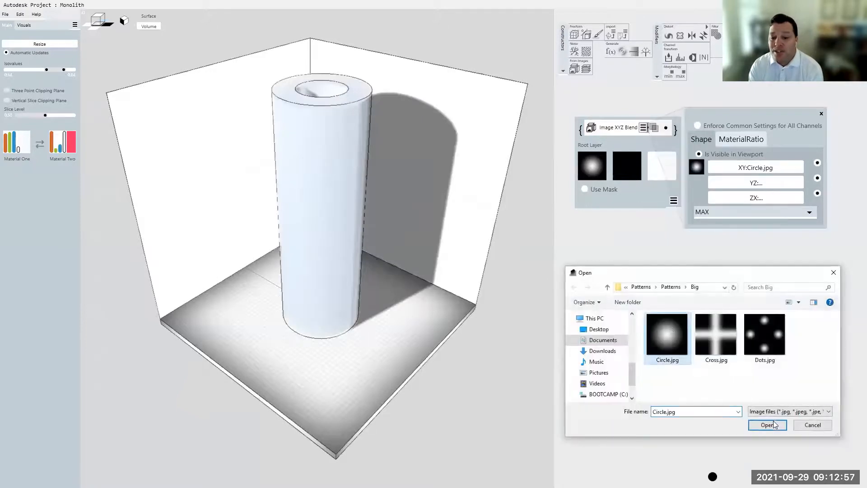
- Load Circle.jpg for the remaining planes of the Image XYZ Blend and change its XY image to Dots.jpg
click(761, 426)
mouse_move(449, 267)
right_down()
mouse_move(387, 263)
mouse_move(459, 264)
mouse_move(434, 264)
right_up()
click(775, 172)
click(774, 329)
click(767, 425)
- Try Dots.jpg and then Cross.jpg as the ZX image of the Image XYZ Blend, and raise the lower isovalue slightly
click(778, 334)
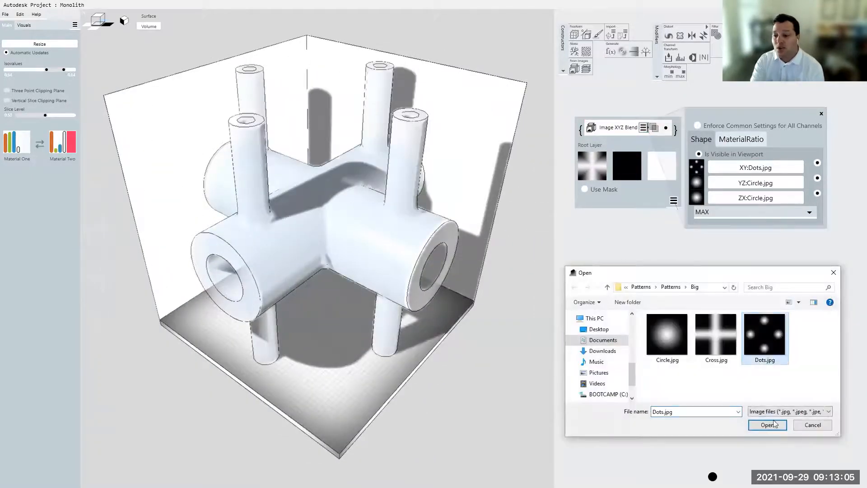
click(773, 424)
click(788, 194)
click(716, 334)
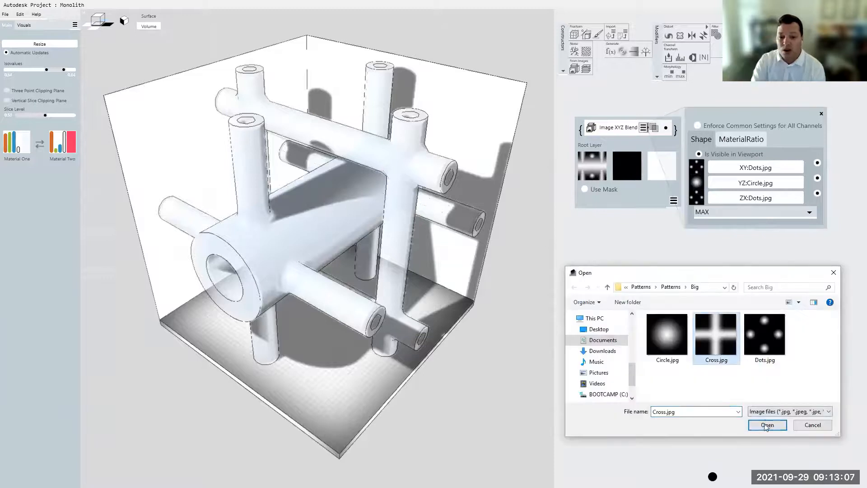
click(767, 424)
mouse_move(46, 69)
mouse_down()
mouse_move(20, 71)
mouse_move(64, 73)
mouse_move(51, 75)
mouse_up()
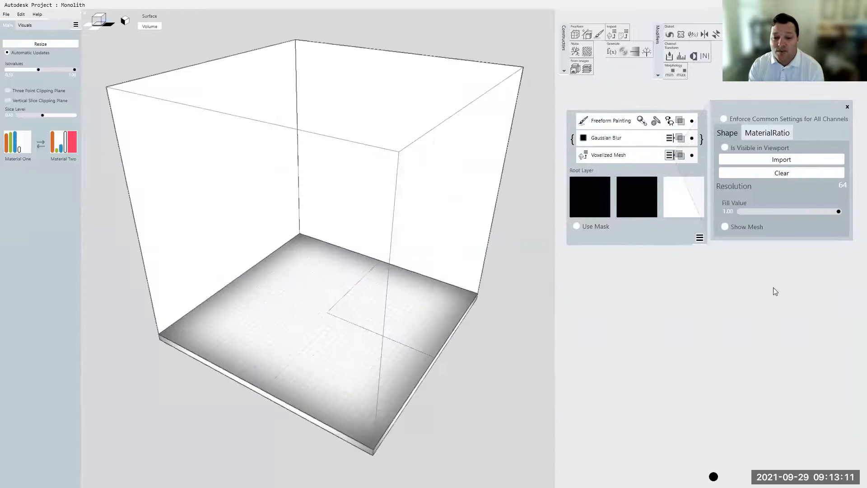
- Import Stanford_Bunny.3dm into the Voxelized Mesh layer and smooth it with a Gaussian Blur radius of 0.02
click(790, 161)
click(689, 343)
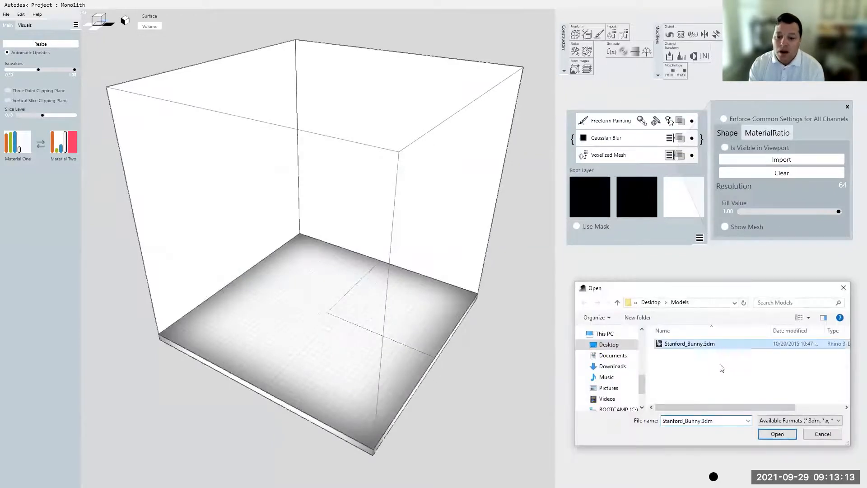
click(776, 434)
mouse_move(739, 315)
mouse_down()
mouse_move(781, 322)
mouse_move(746, 319)
mouse_up()
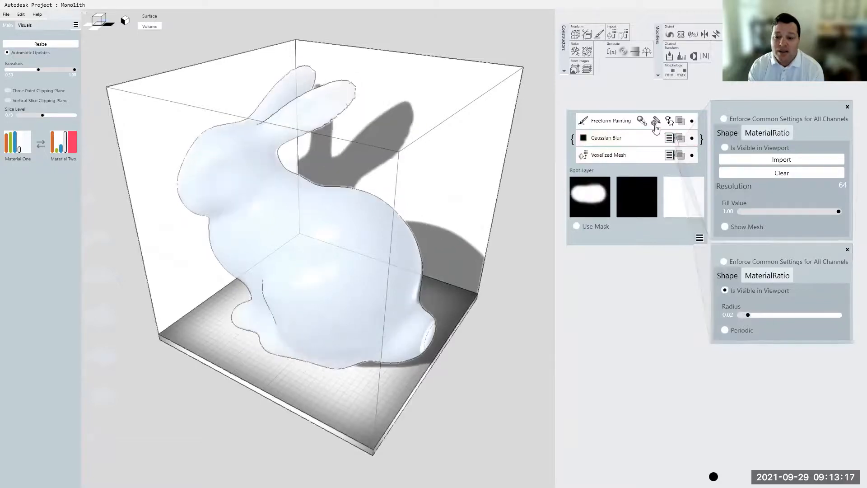
- Paint material-ratio strokes with the soft brush on the bunny's chest, back and hind leg, using the vertical slice clipping plane temporarily
click(610, 120)
click(8, 100)
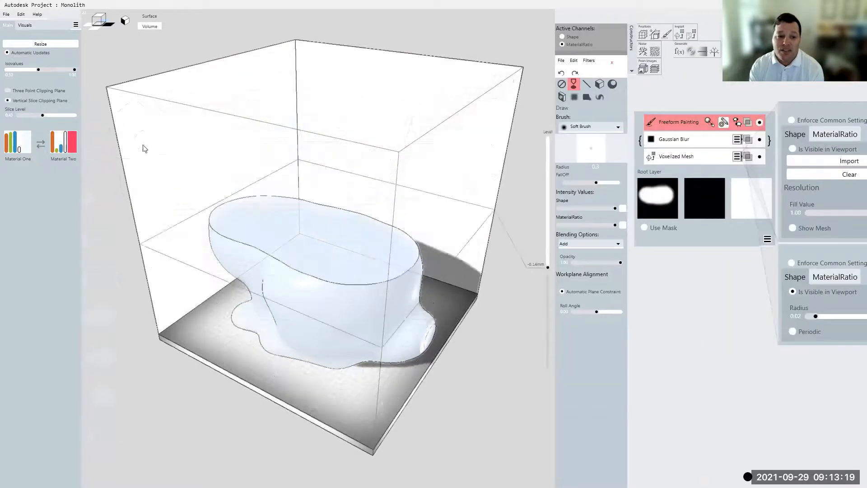
right_drag(273, 226, 245, 213)
drag(245, 213, 283, 284)
drag(375, 250, 374, 312)
right_drag(369, 327, 366, 287)
drag(403, 333, 349, 337)
click(7, 100)
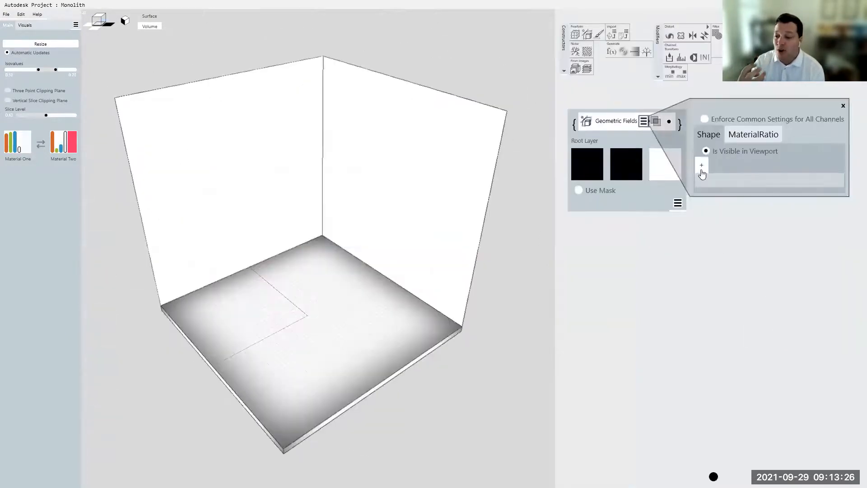
- Add a point to the Geometric Fields shape and place it at about X 8.6, Y -8.6, Z 25.4
click(701, 169)
click(721, 184)
drag(323, 231, 313, 199)
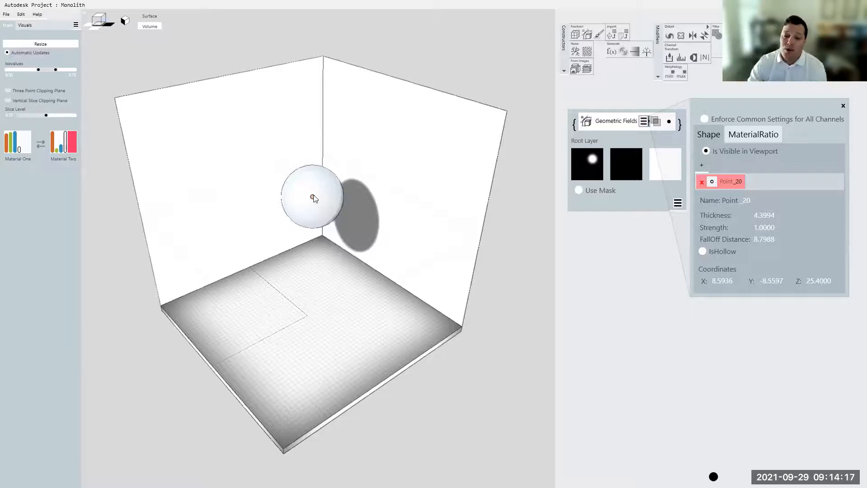
click(145, 475)
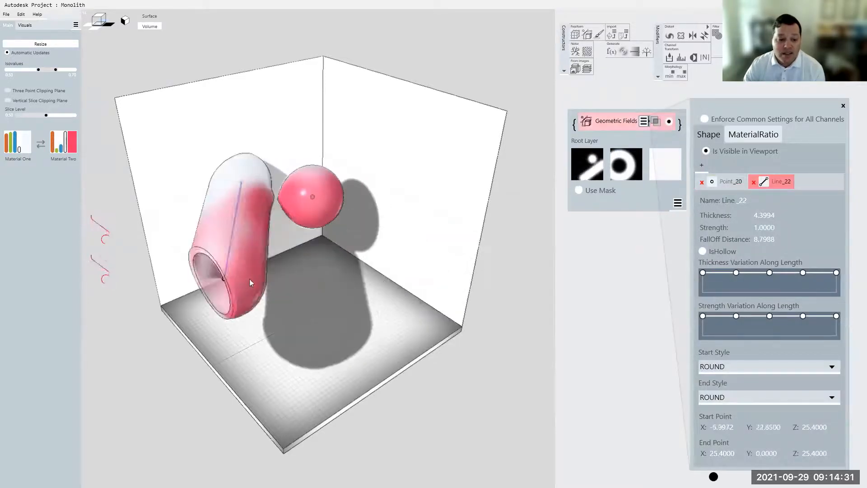
click(146, 474)
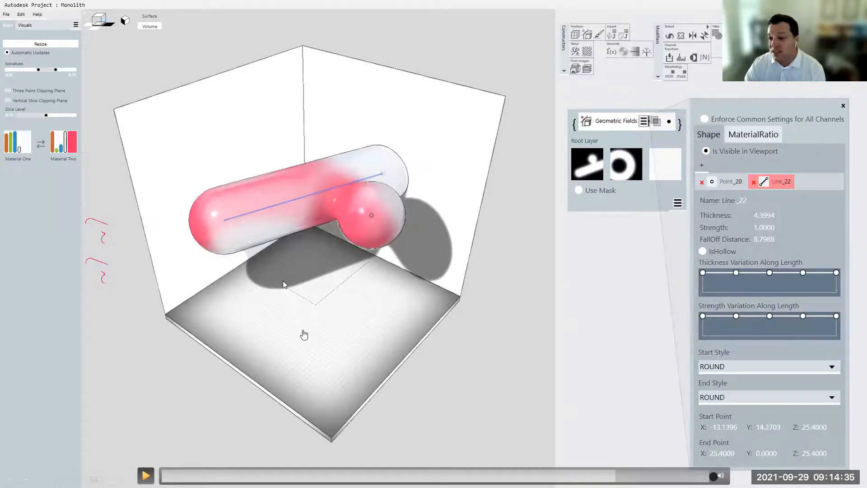
key(space)
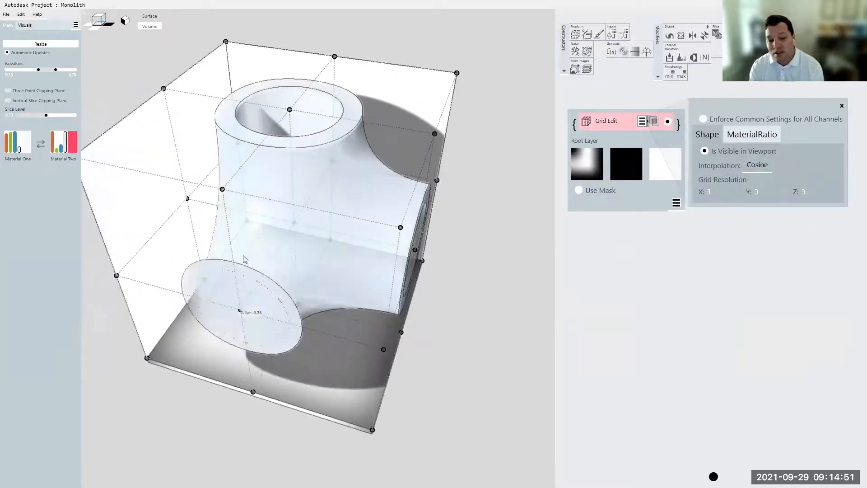
- Reshape the 3 × 3 × 3 Grid Edit volume by adjusting the values of its control points from different viewpoints
drag(383, 349, 364, 191)
right_drag(365, 190, 451, 140)
drag(457, 140, 450, 70)
right_drag(309, 188, 355, 190)
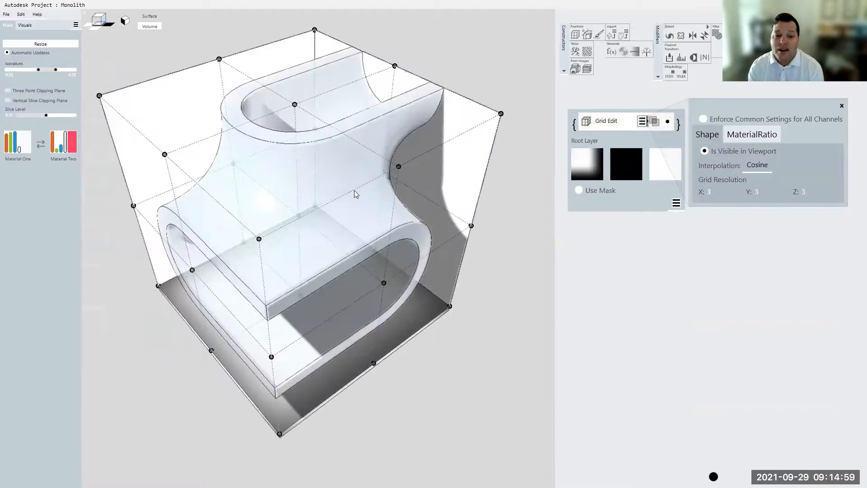
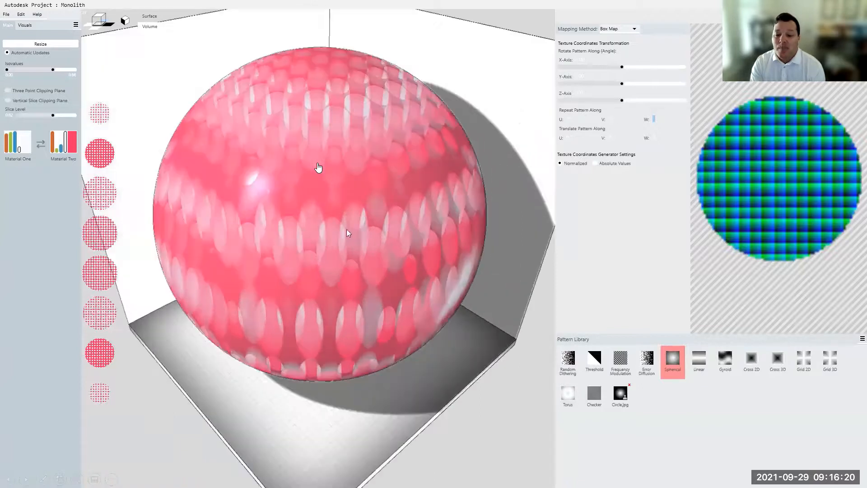
- Adjust the box-mapped Spherical pattern's repeats along W, U and V and check the effect around the sphere
drag(655, 117, 653, 158)
middle_drag(428, 185, 450, 195)
drag(571, 119, 576, 85)
drag(610, 120, 602, 84)
middle_drag(472, 145, 493, 161)
- Switch the mapping method to Sphere Map and adjust the pattern's repeat along W
click(618, 29)
click(612, 53)
drag(657, 118, 653, 138)
- Examine the sphere's interior pattern with the vertical slice clipping plane at different slice levels, and turn the plane off again
click(31, 100)
mouse_move(53, 116)
mouse_down()
mouse_move(18, 117)
mouse_move(74, 124)
mouse_move(55, 124)
mouse_up()
click(22, 102)
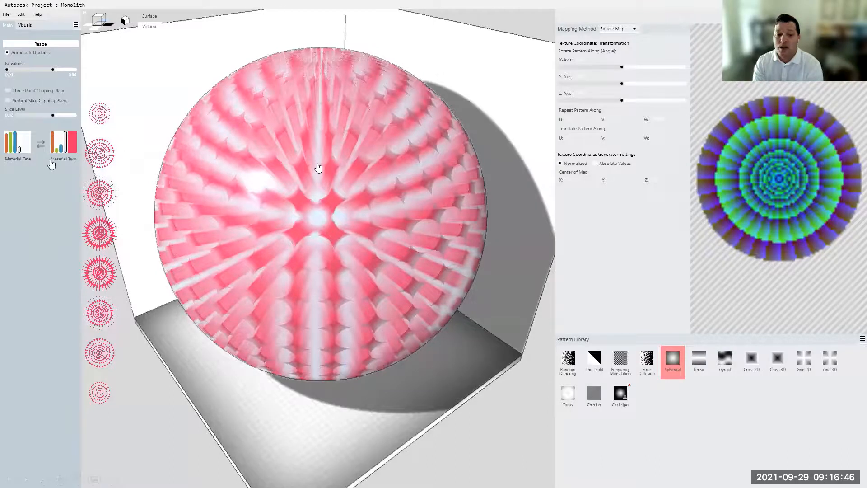
key(Right)
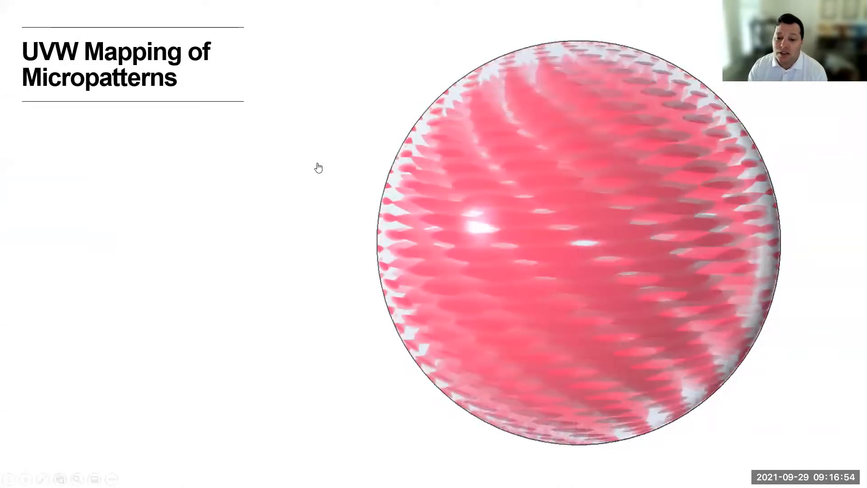
key(Right)
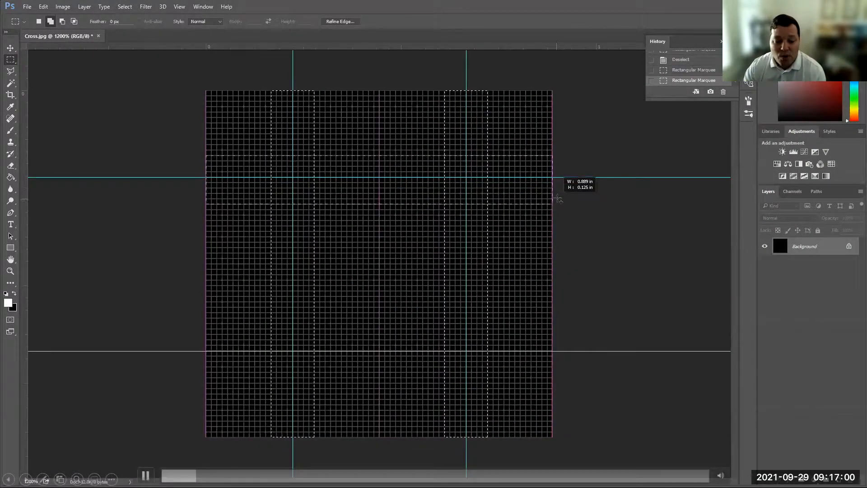
click(146, 475)
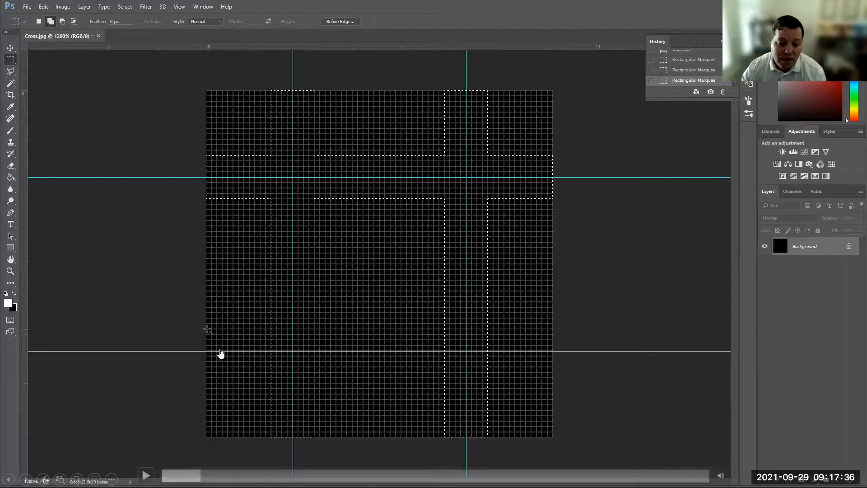
click(145, 474)
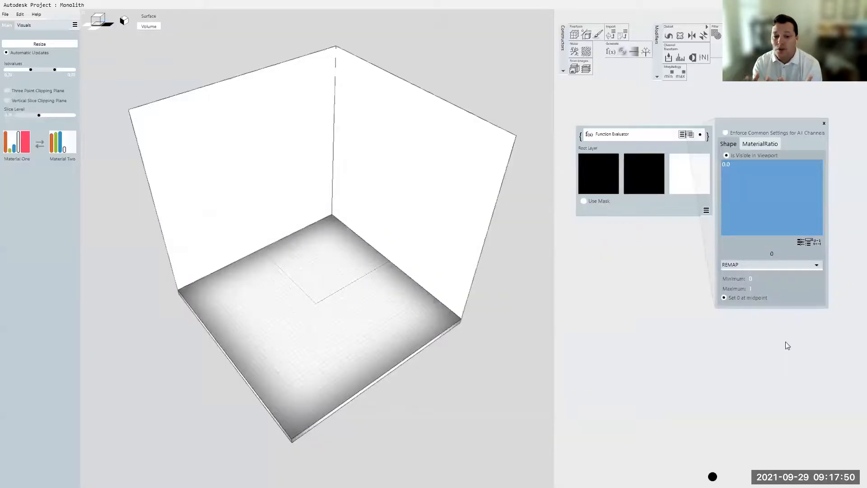
- Apply the gyroid formula preset to the Shape channel of the Function Evaluator layer
click(809, 242)
drag(809, 323, 749, 319)
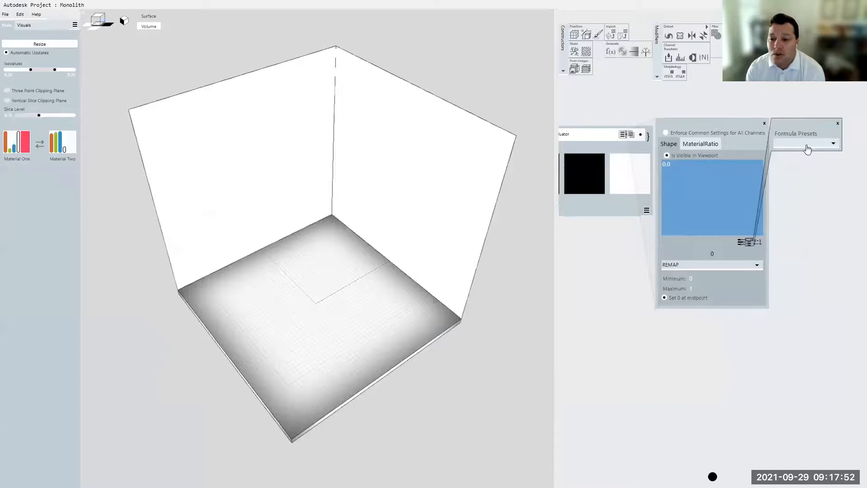
click(789, 163)
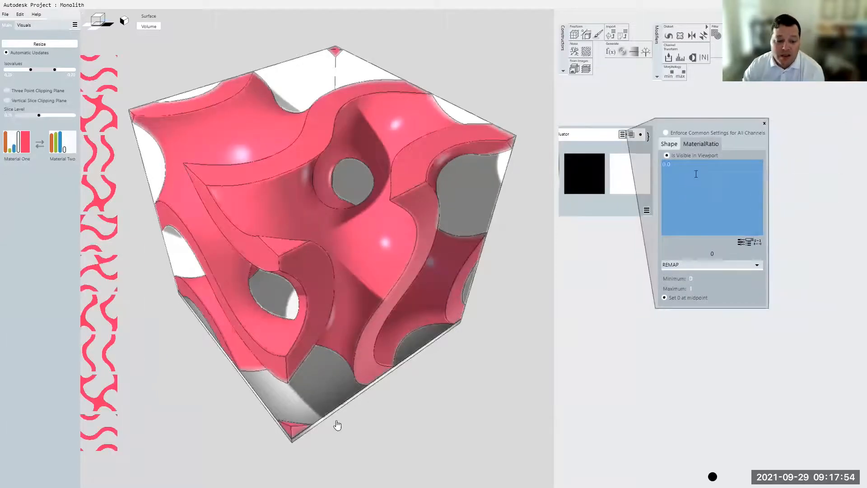
click(146, 475)
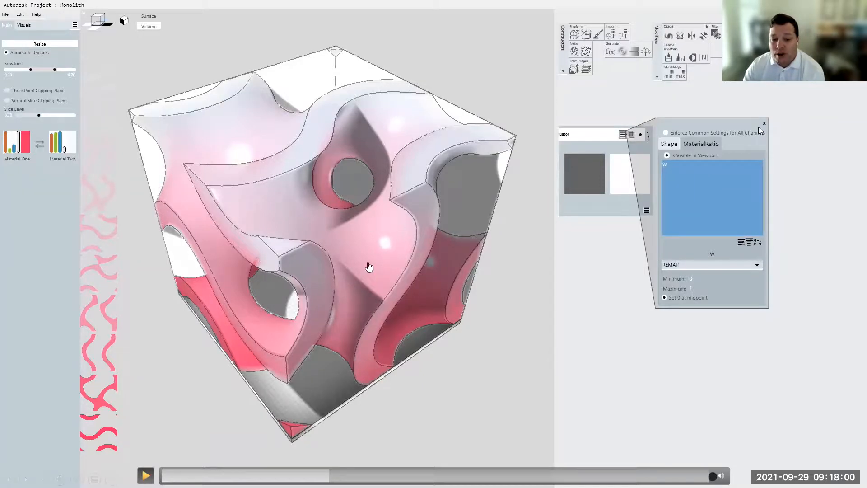
click(145, 475)
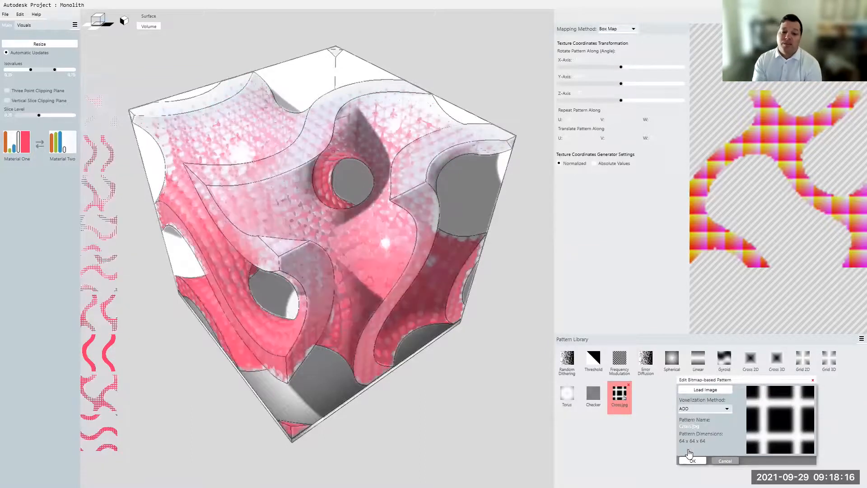
- Accept the Cross.jpg bitmap-based pattern with the ADD voxelization method and view it on the gyroid
click(691, 461)
middle_drag(344, 260, 449, 266)
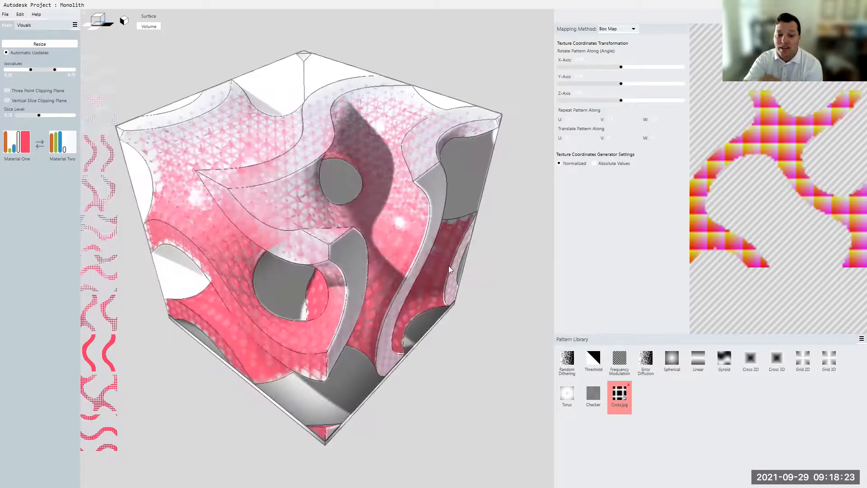
- Add a voxel-based pattern to the Pattern Library from the current model and browse through its preview slices
click(860, 339)
click(734, 412)
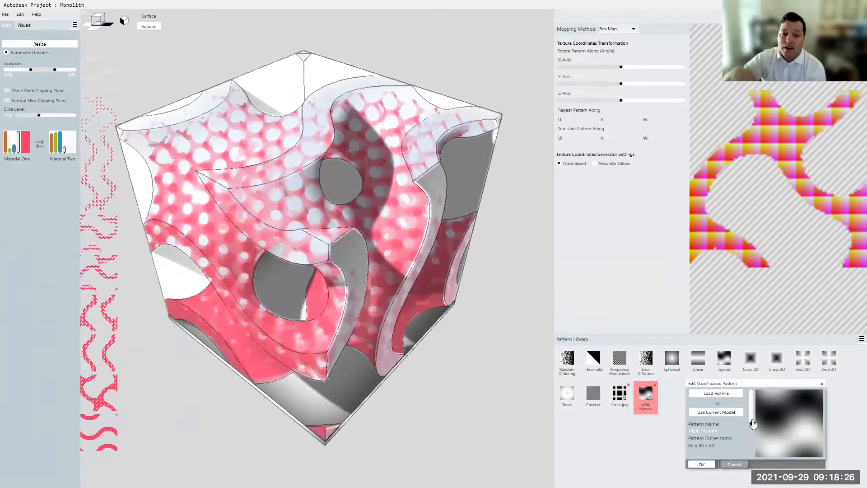
drag(751, 427, 753, 412)
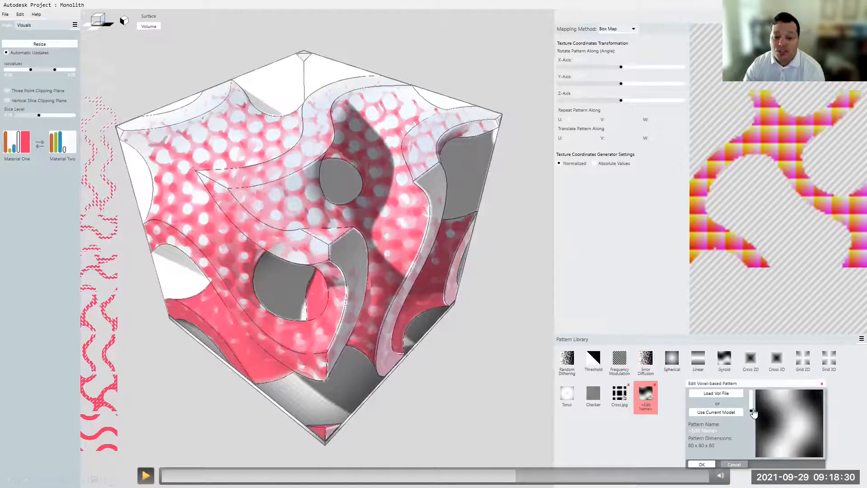
drag(753, 411, 750, 424)
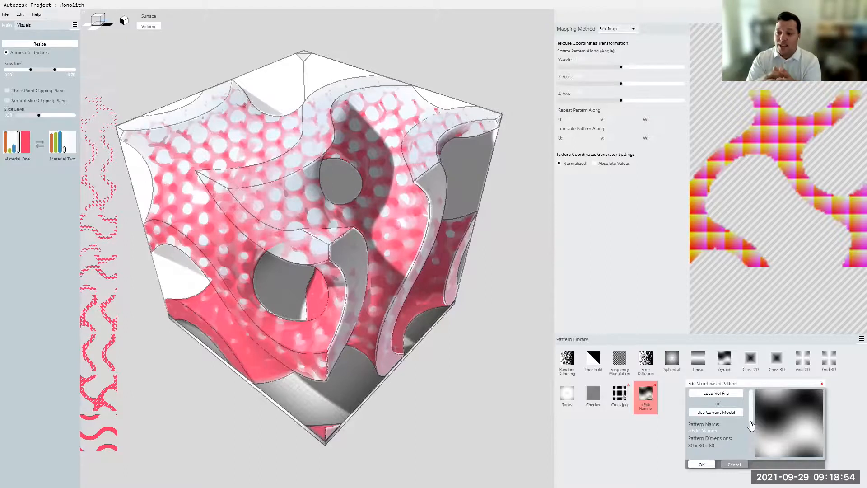
mouse_move(156, 264)
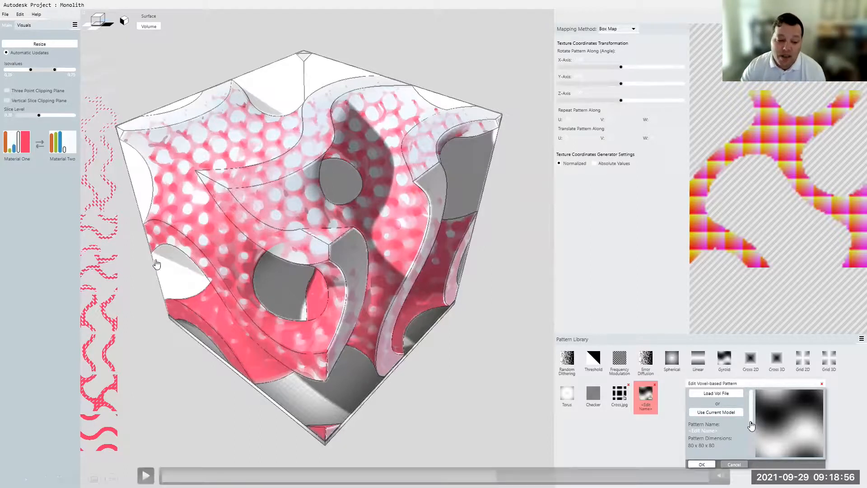
click(146, 475)
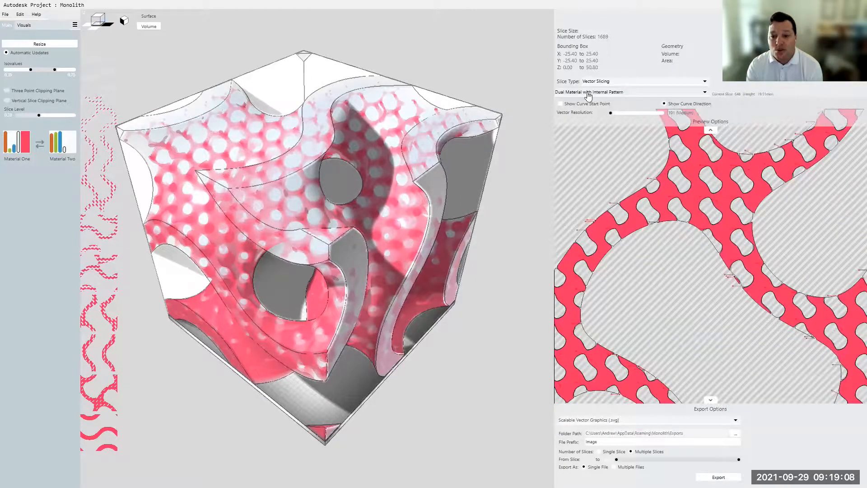
- Raise the slice level to examine the Dual Material with Internal Pattern vector slices at a higher layer of the gyroid
mouse_move(42, 119)
mouse_down()
mouse_move(63, 121)
mouse_move(26, 120)
mouse_move(73, 118)
mouse_move(51, 118)
mouse_up()
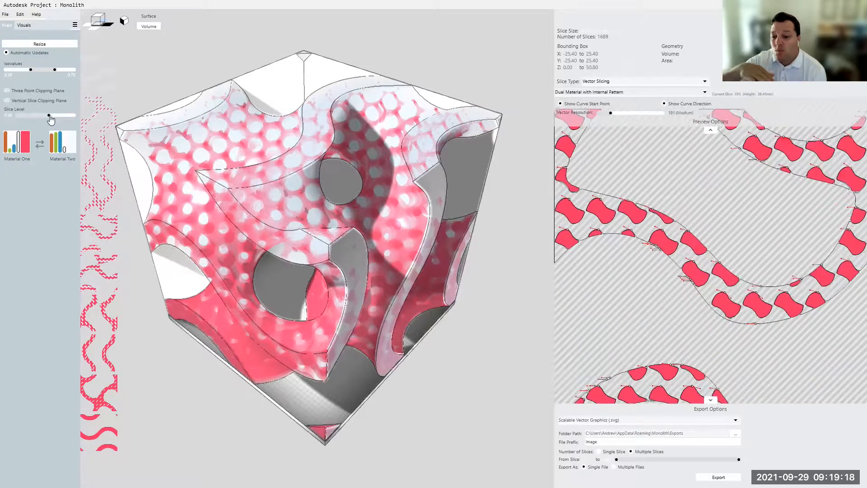
mouse_move(237, 202)
mouse_down()
mouse_move(356, 209)
mouse_move(391, 194)
mouse_move(321, 188)
mouse_move(237, 200)
mouse_up()
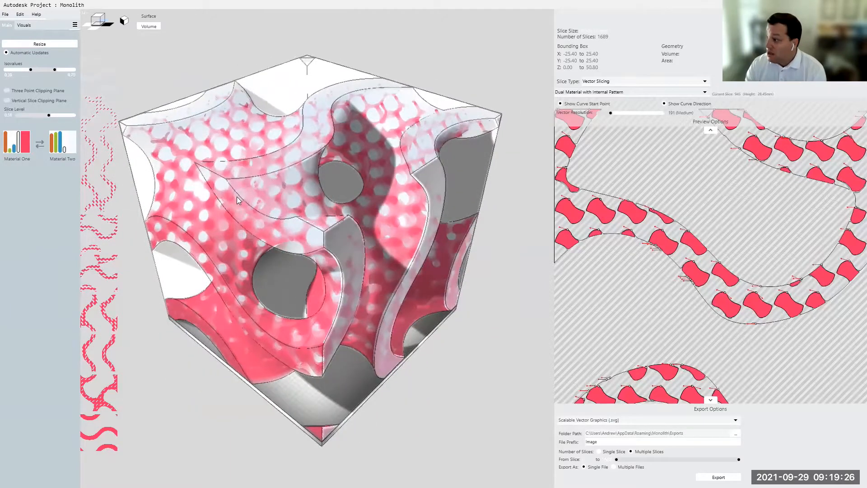